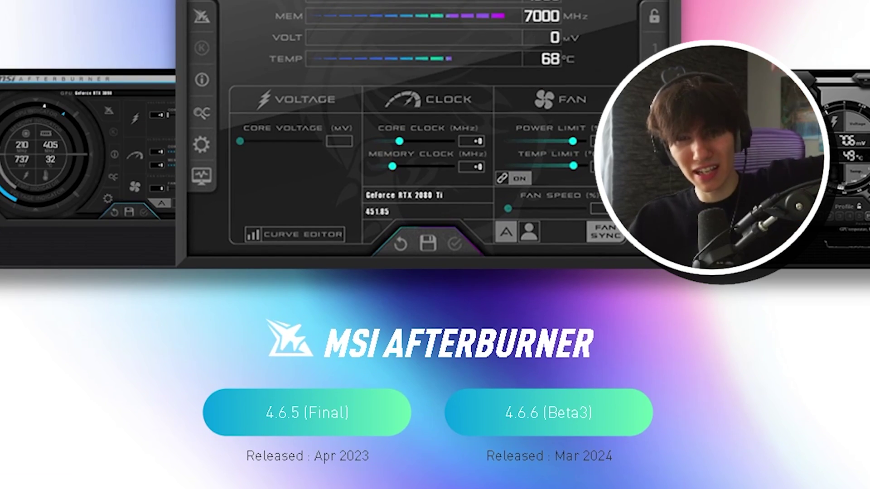
- Scroll the MSI Afterburner download page to the 4.6.5 (Final) download button
scroll(307, 246, "down", 4)
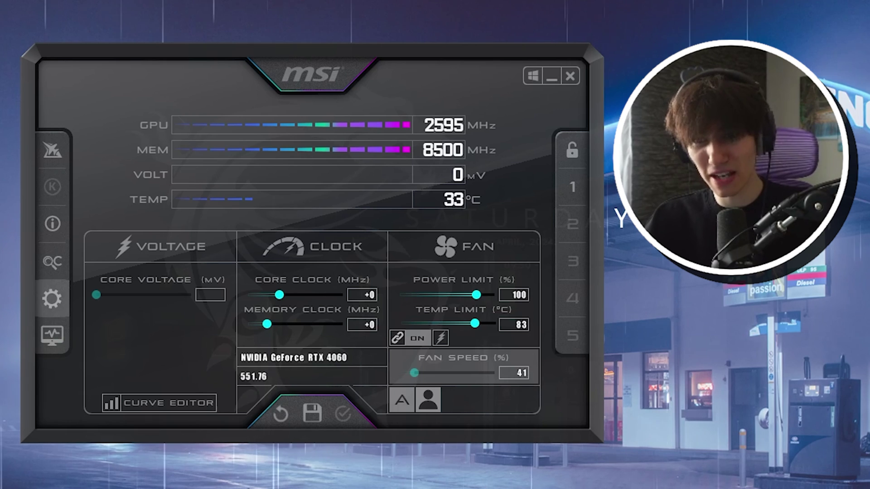
left_click(53, 299)
left_click_drag(128, 59, 196, 4)
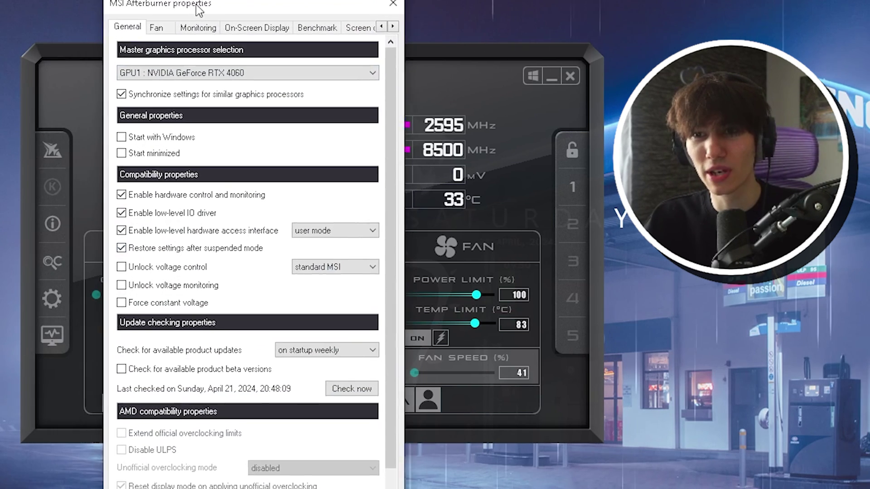
left_click(162, 22)
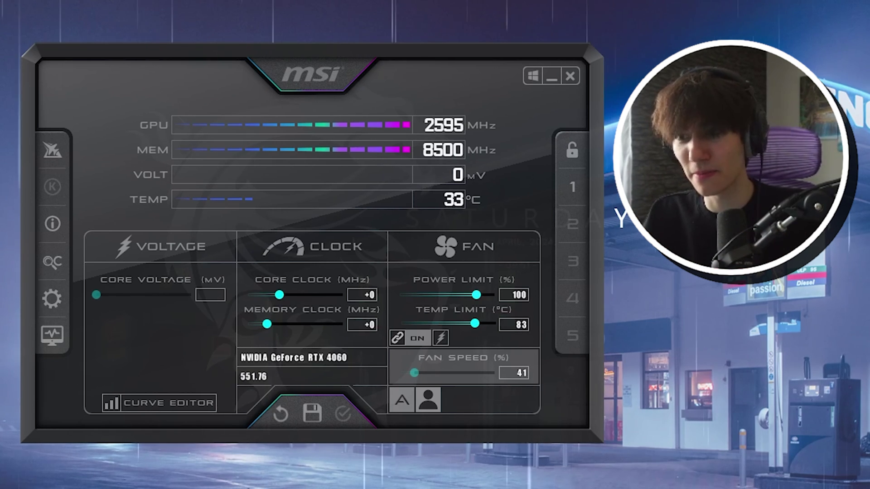
- Raise the Power Limit to its 105% maximum, lifting the linked Temp Limit to 88 °C
left_click_drag(476, 295, 494, 295)
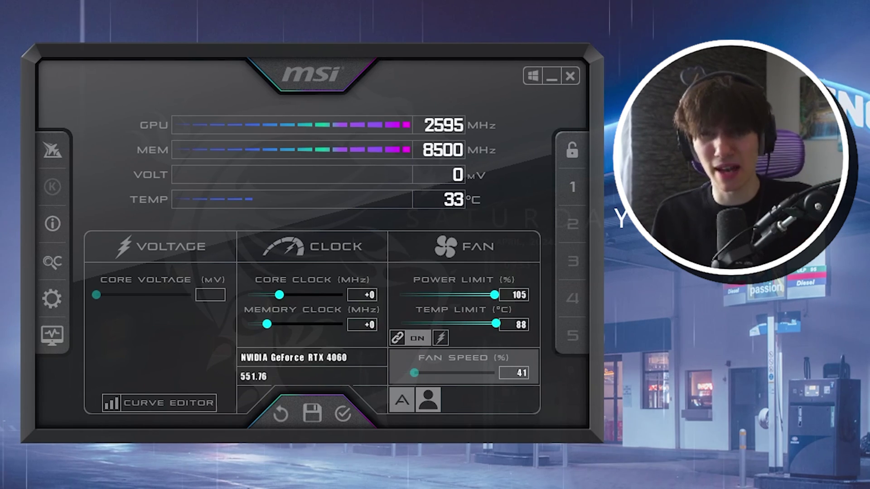
left_click(361, 325)
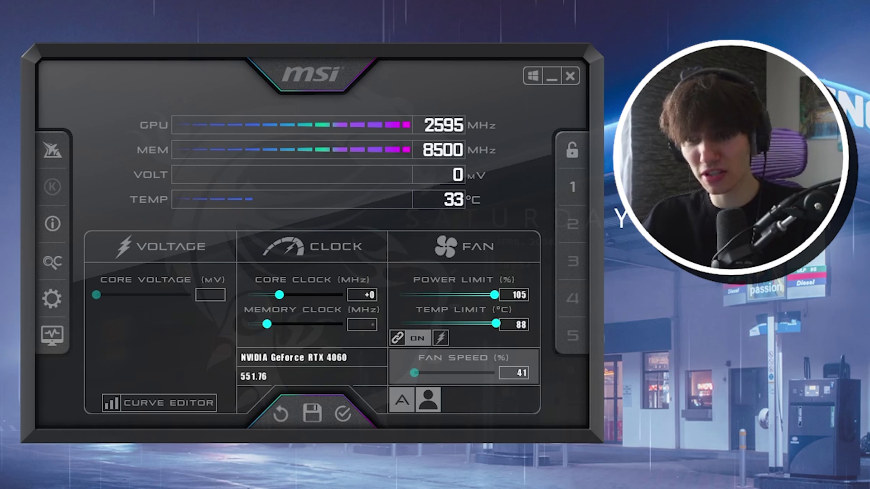
- Enter 100 in the Memory Clock box, replacing the first-typed 50, and commit it
type("50")
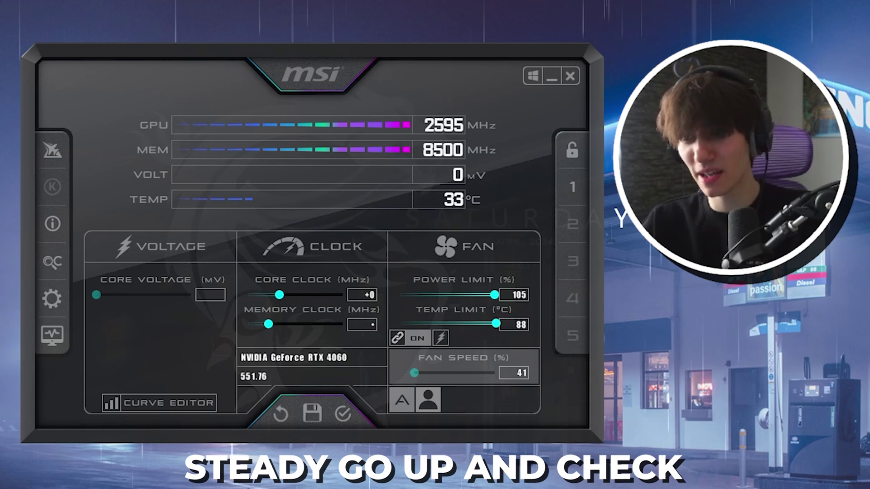
type("100")
key("Return")
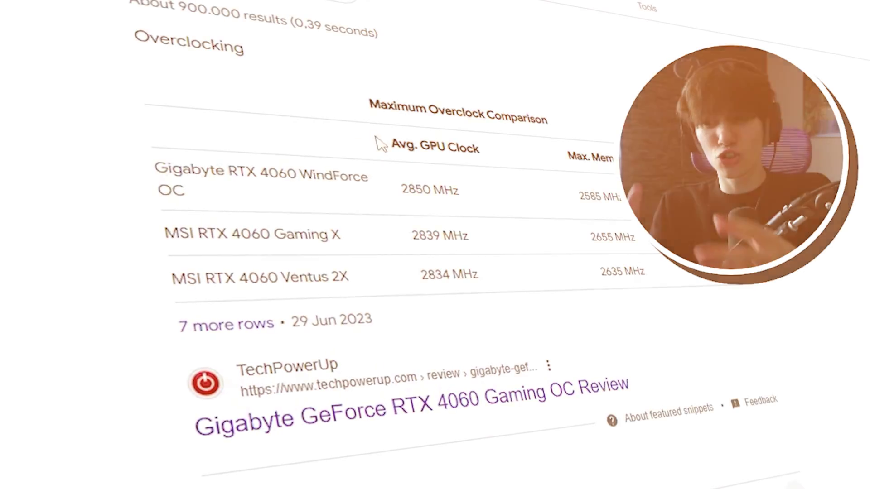
left_click_drag(145, 155, 570, 249)
left_click_drag(384, 192, 453, 202)
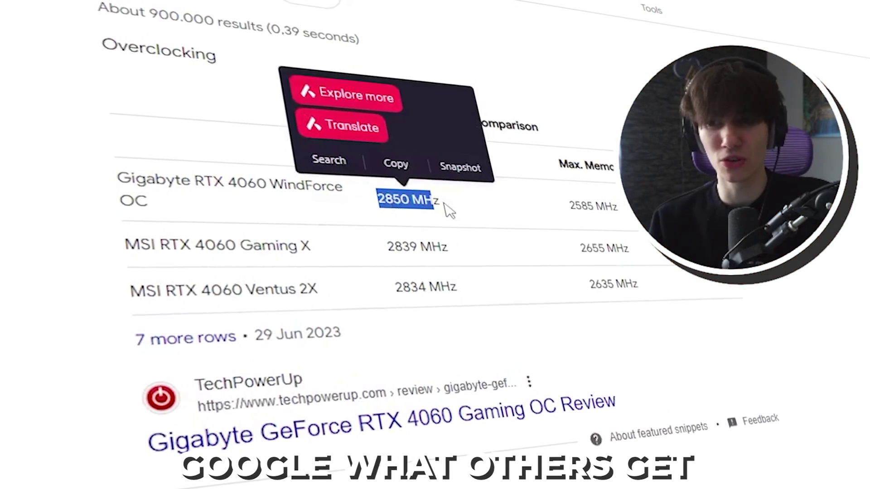
left_click(446, 215)
left_click_drag(392, 244, 618, 268)
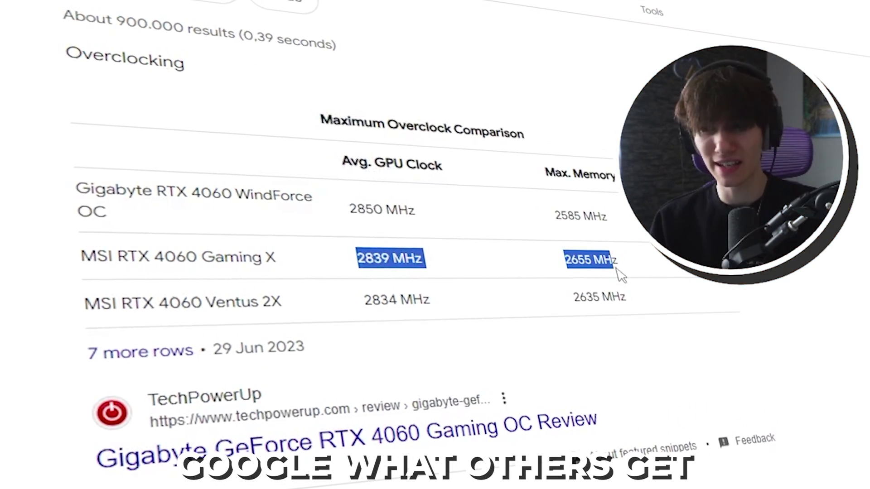
left_click(303, 267)
scroll(389, 271, "down", 5)
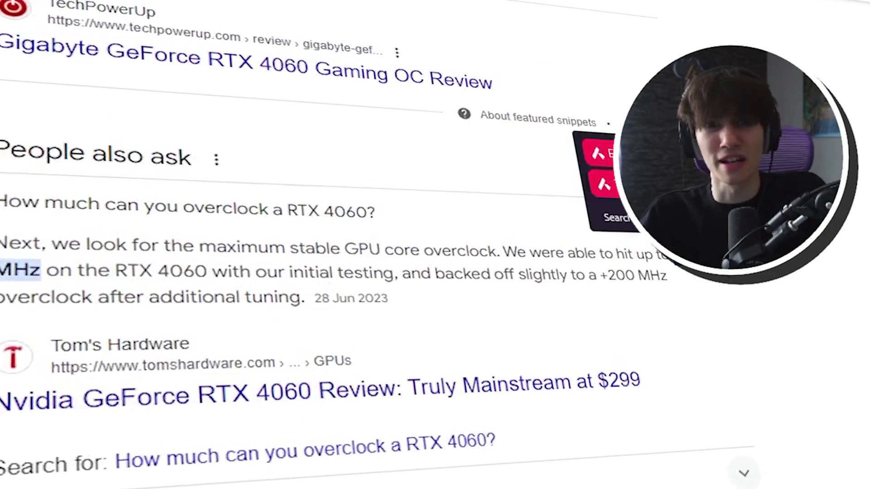
left_click_drag(4, 241, 464, 300)
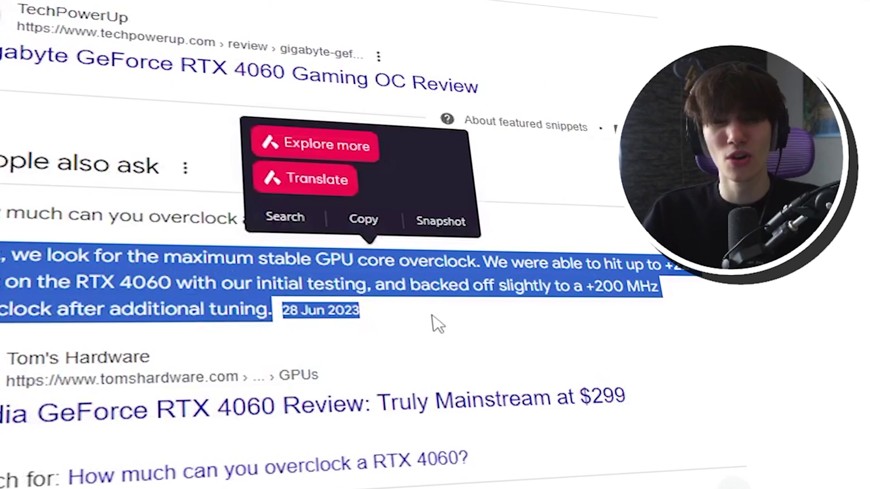
left_click(431, 320)
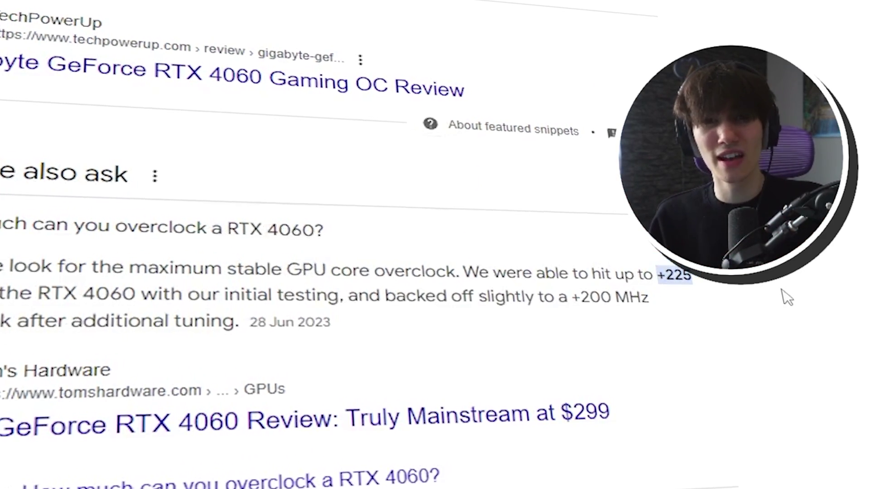
scroll(787, 298, "down", 5)
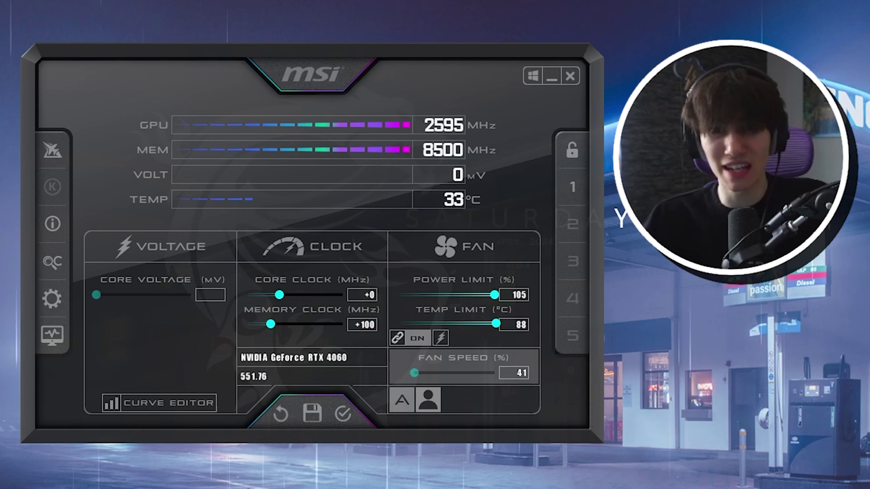
- Raise the memory clock offset from +100 to +200 MHz
mouse_move(352, 150)
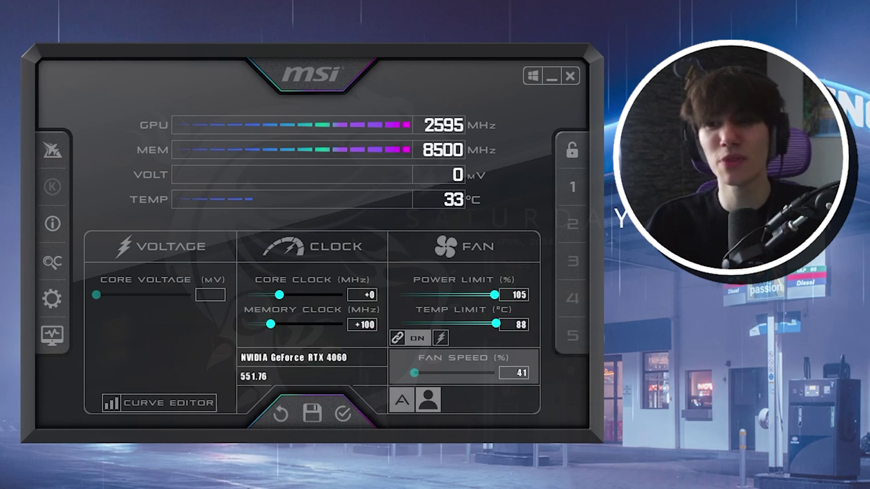
left_click(362, 325)
type("200")
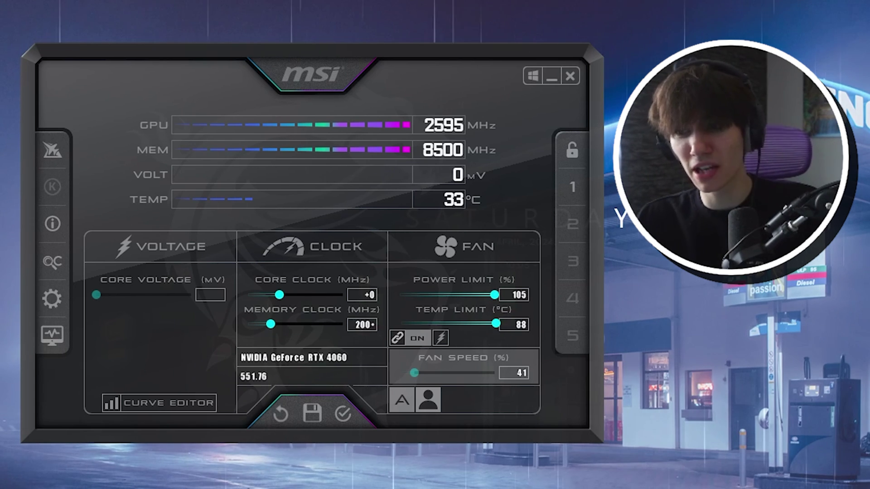
key("Return")
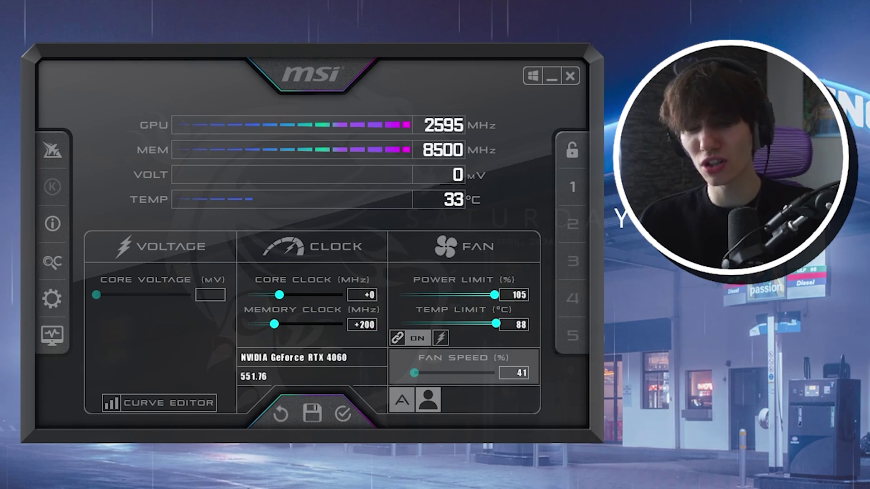
mouse_move(369, 295)
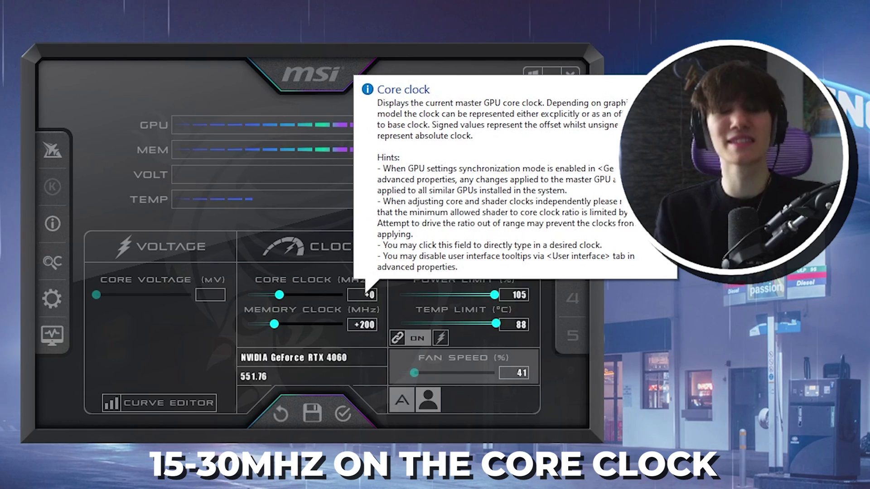
- Enter a +20 MHz core clock offset and apply it to the GPU
left_click(369, 294)
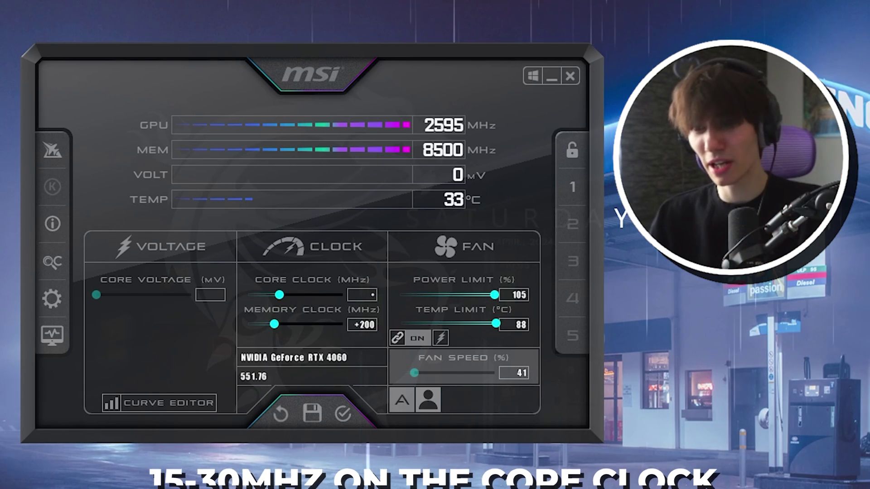
type("20")
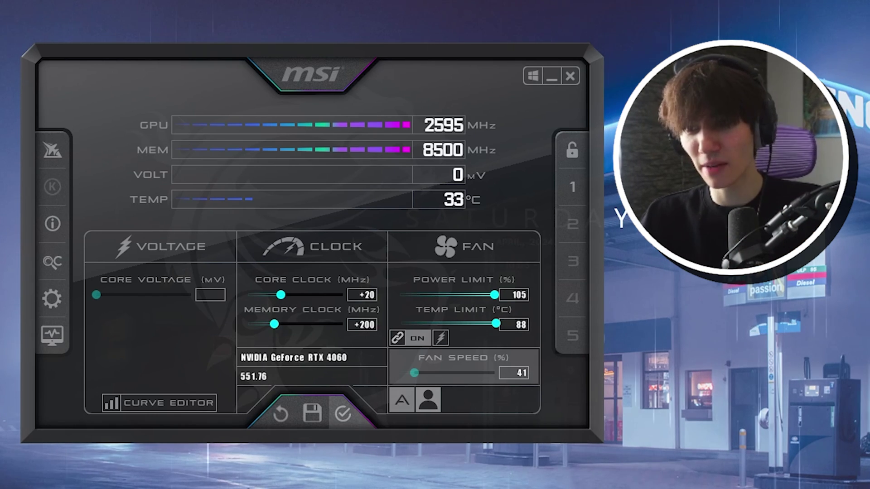
left_click(344, 400)
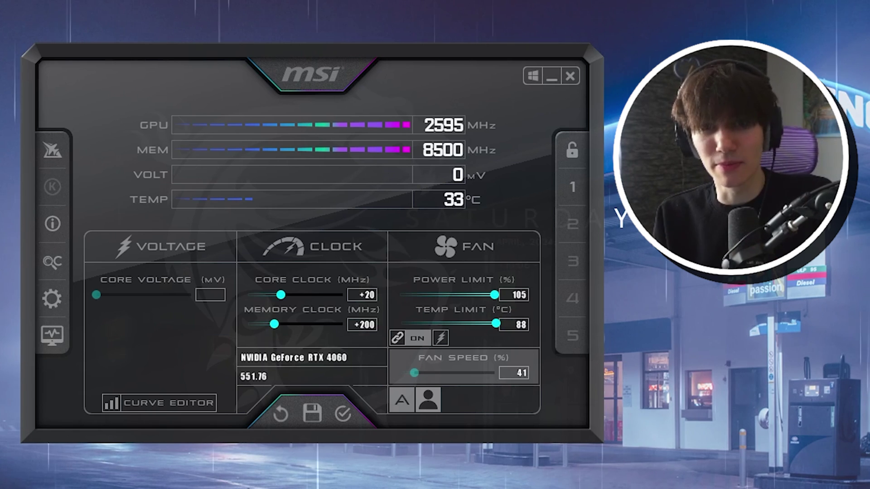
- Set the core clock offset to +60 MHz
left_click(362, 295)
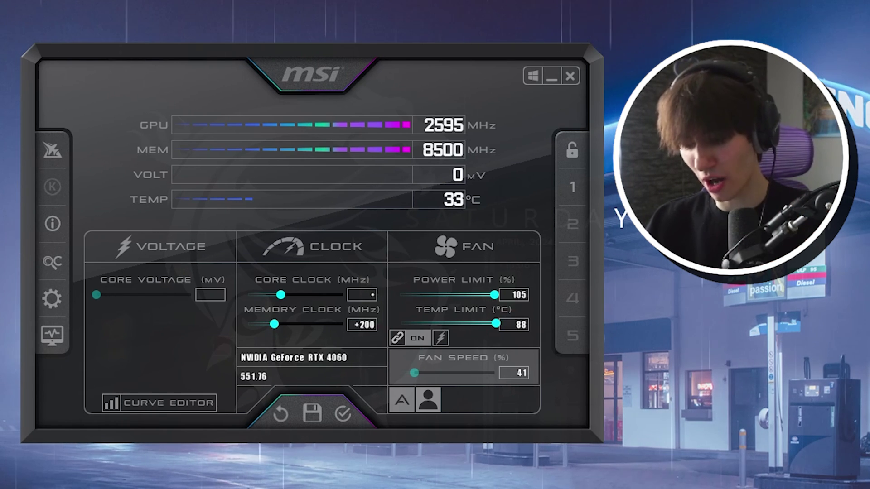
type("60")
key("Return")
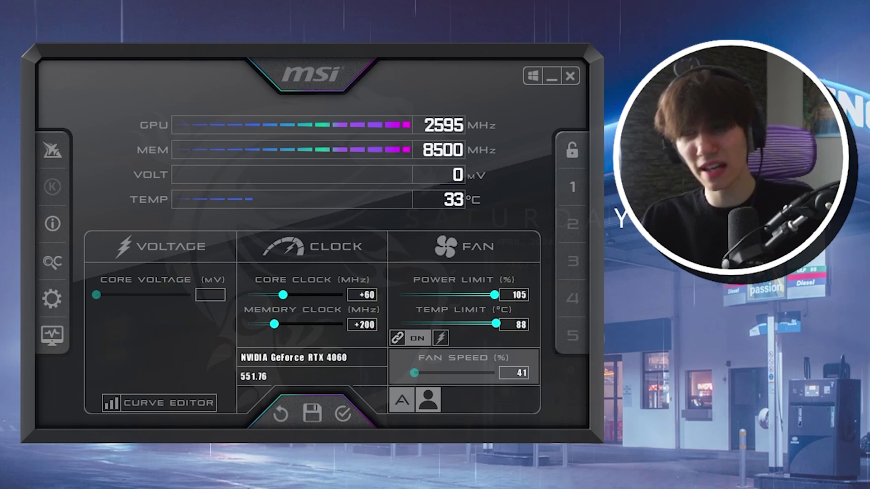
- Raise the core clock offset to +80 MHz, then nudge the slider up to +110
left_click(362, 295)
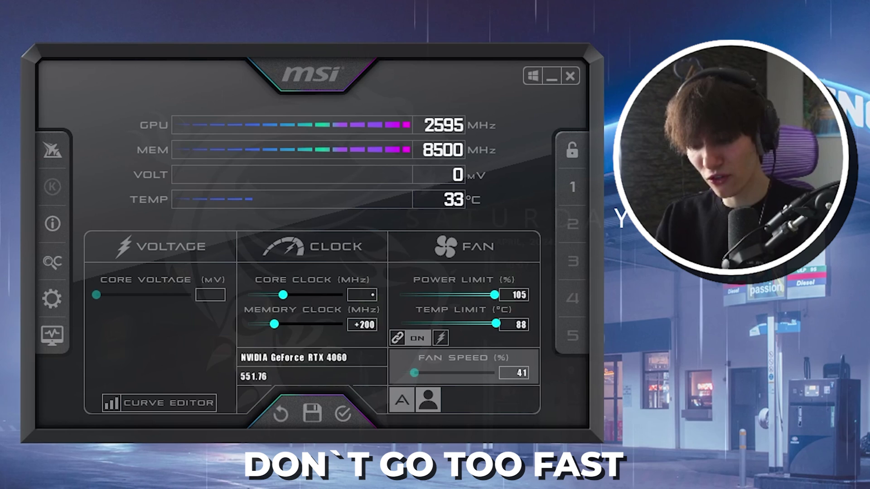
type("100")
key("Return")
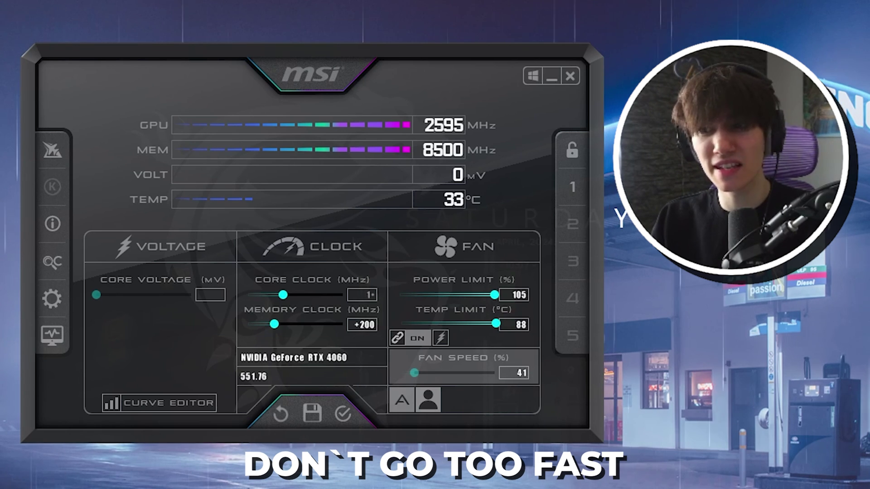
key("BackSpace")
type("200")
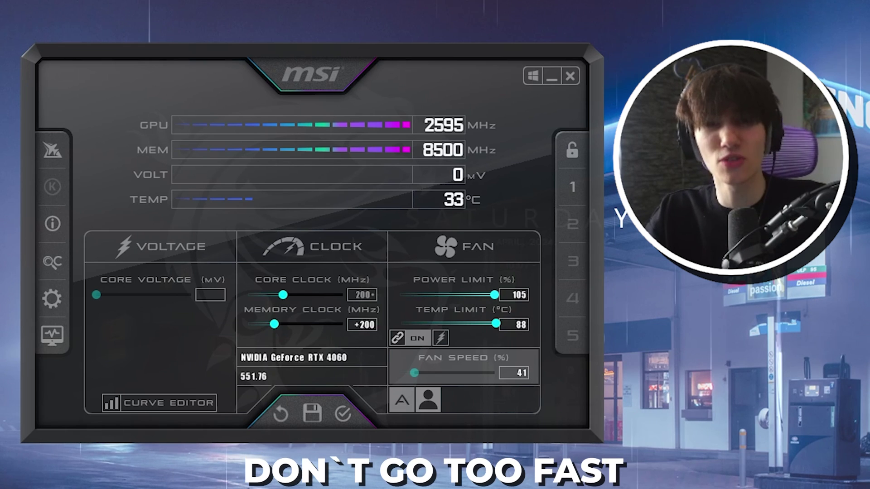
key("BackSpace")
key("BackSpace")
key("BackSpace")
type("80")
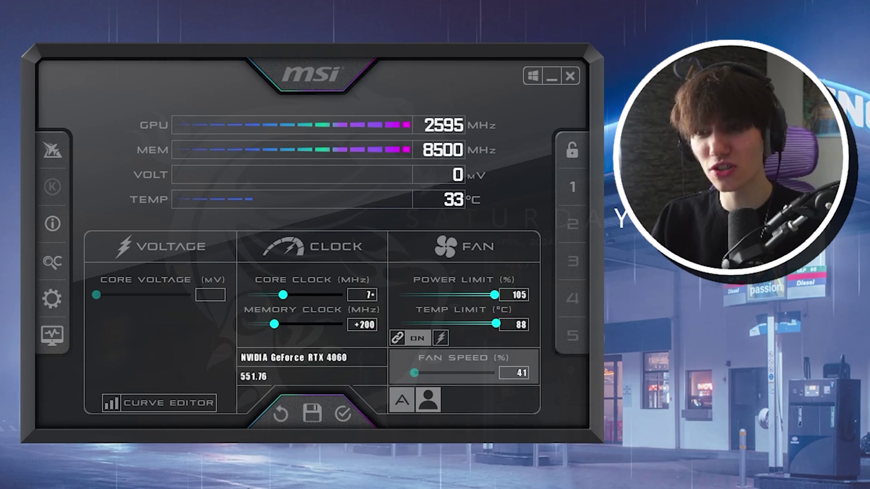
key("Return")
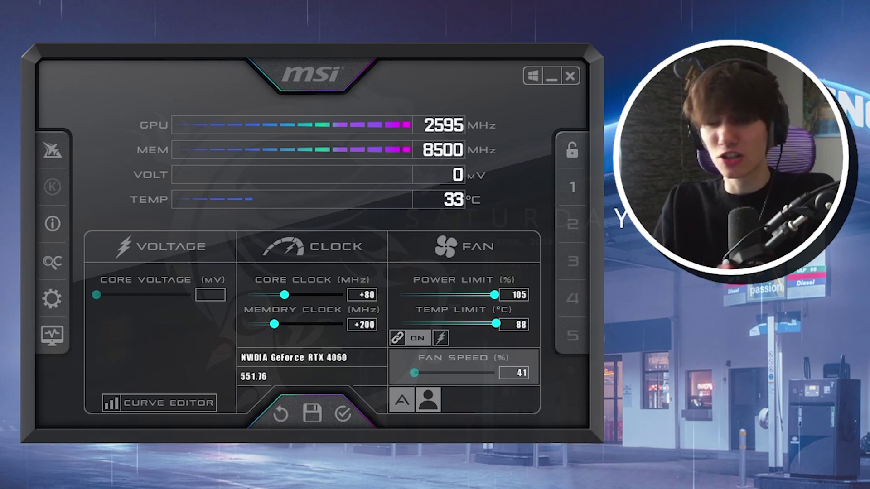
left_click_drag(285, 295, 286, 295)
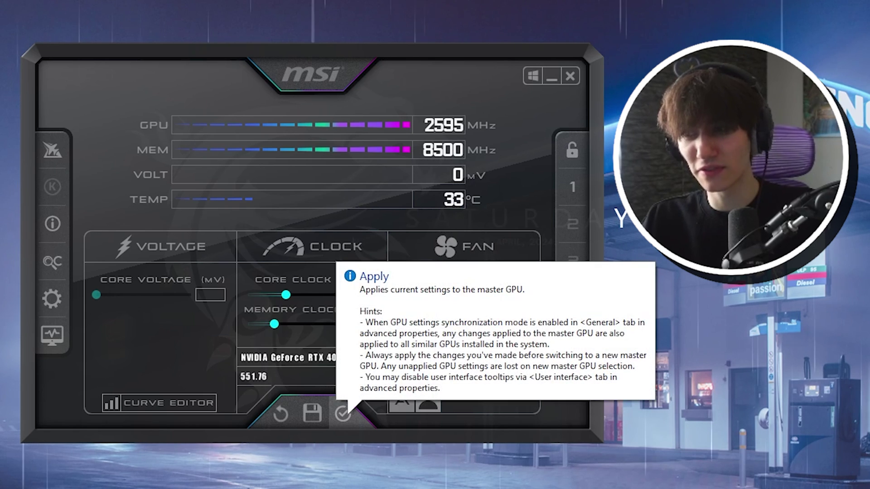
- Apply the new clock offsets and save them to profile slot 1
left_click(280, 414)
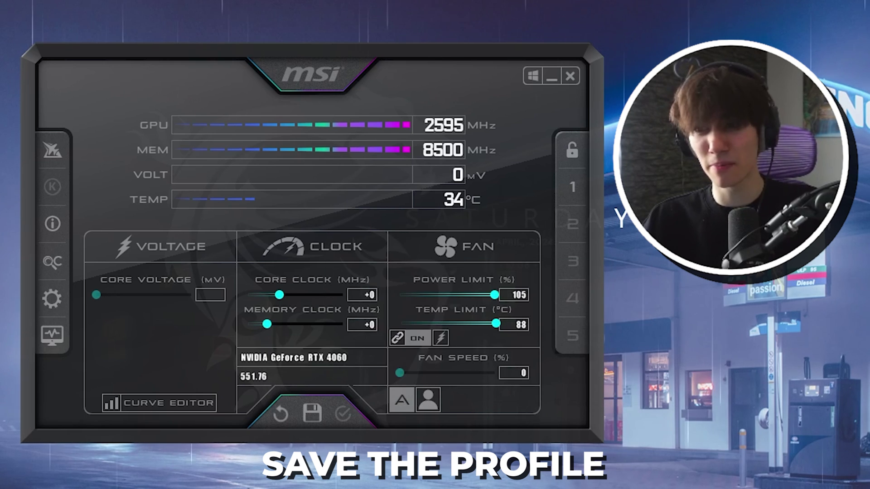
left_click(572, 187)
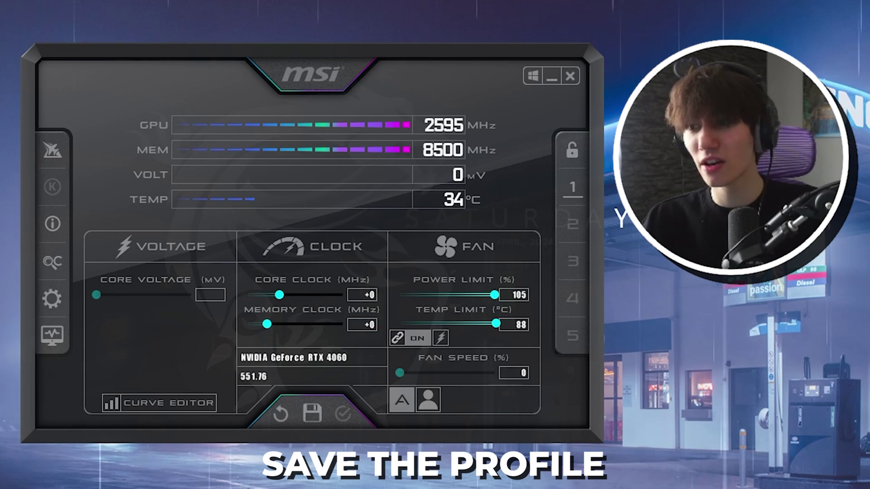